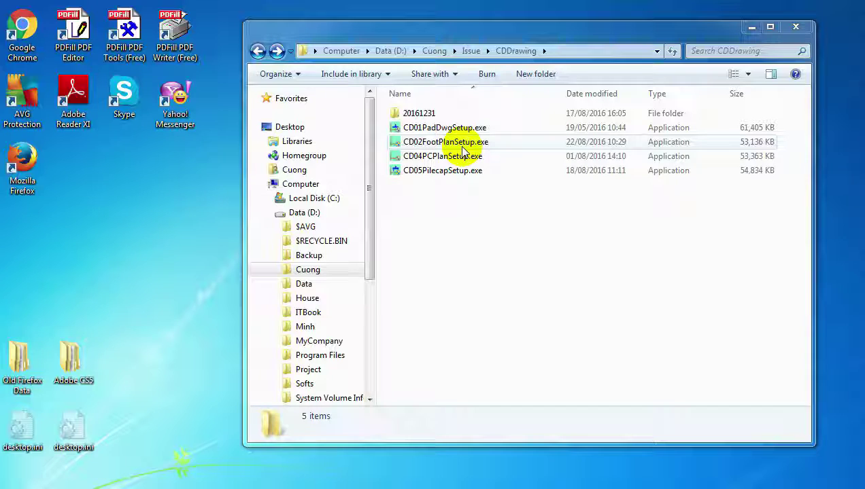
Run the CD02FootPlanSetup.exe installer from the CDDrawing folder
left_click(461, 146)
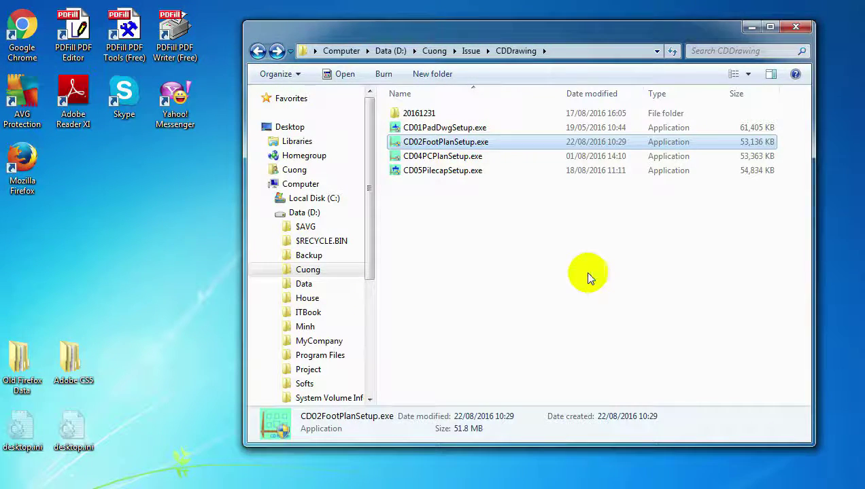
key("Return")
Accept the license and keep the default user details, installation folder and shortcut folder
left_click(495, 398)
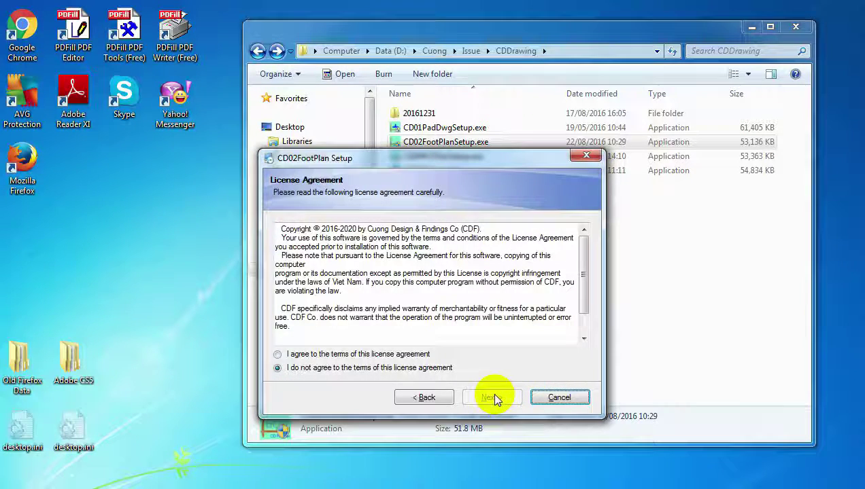
left_click(360, 354)
left_click(487, 401)
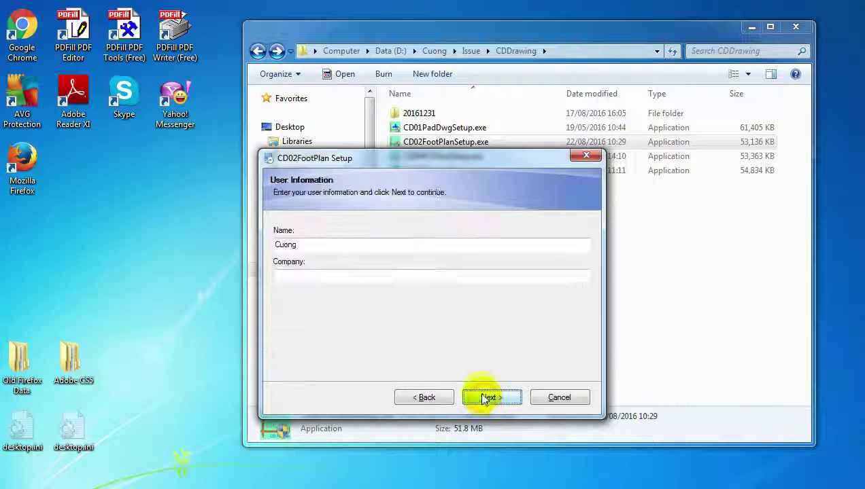
left_click(470, 396)
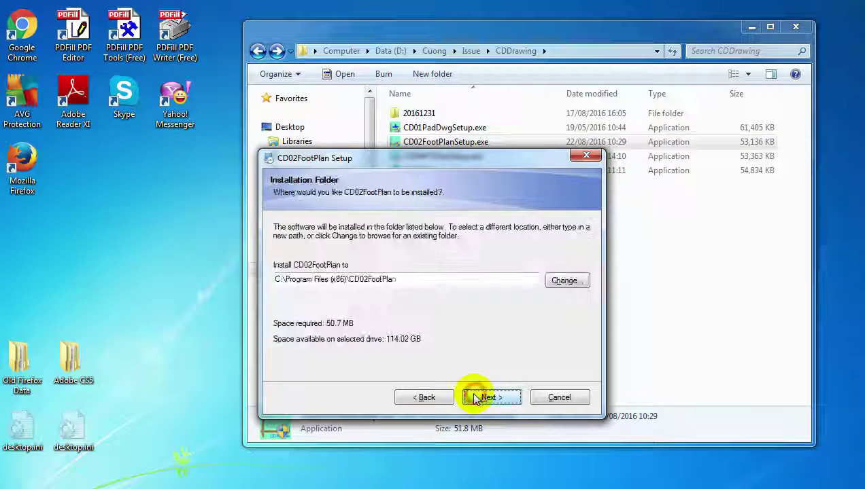
left_click(487, 400)
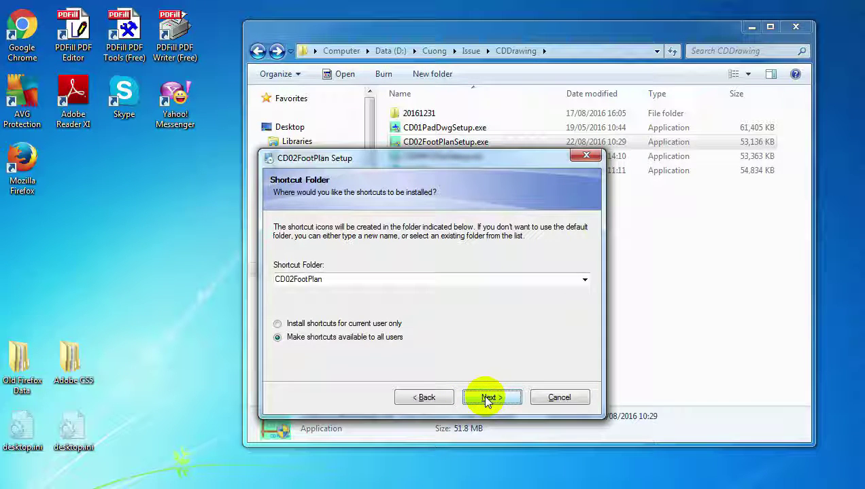
left_click(487, 400)
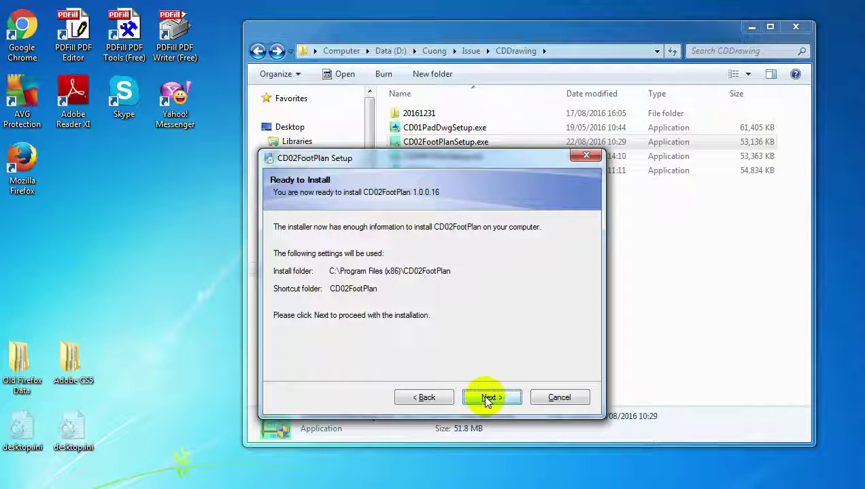
Install CD02FootPlan, allow the unverified Office customization, and exit the finished installer
left_click(486, 400)
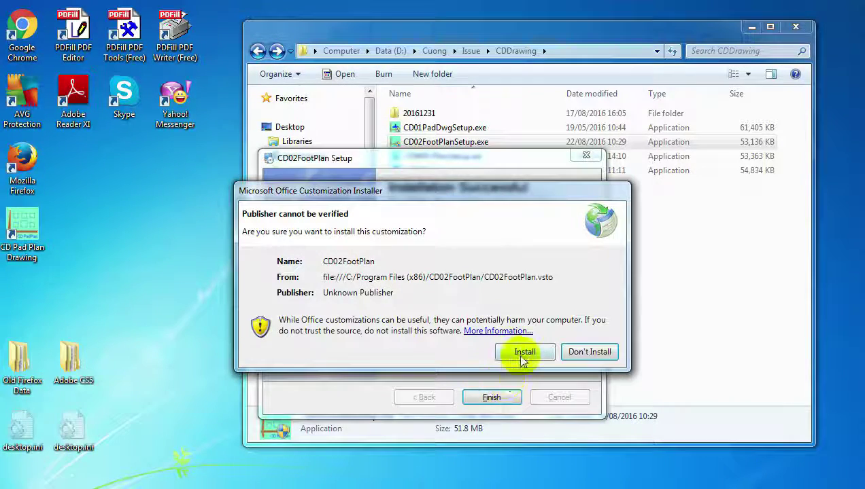
left_click(522, 353)
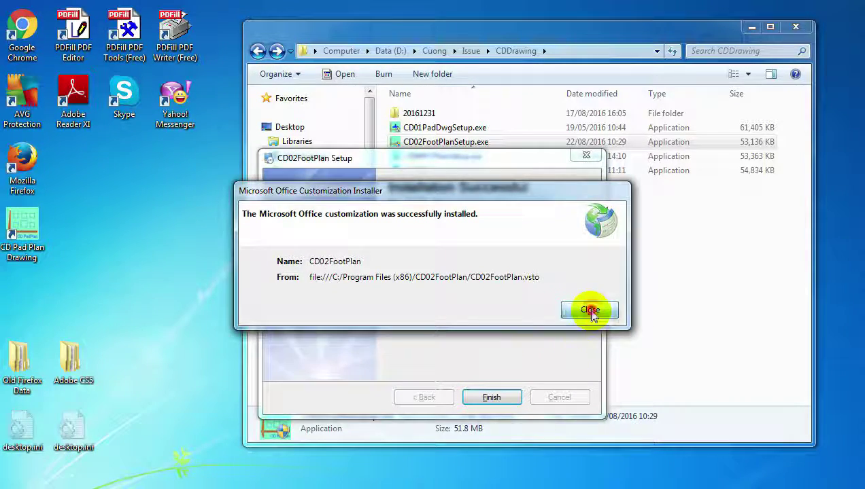
left_click(589, 311)
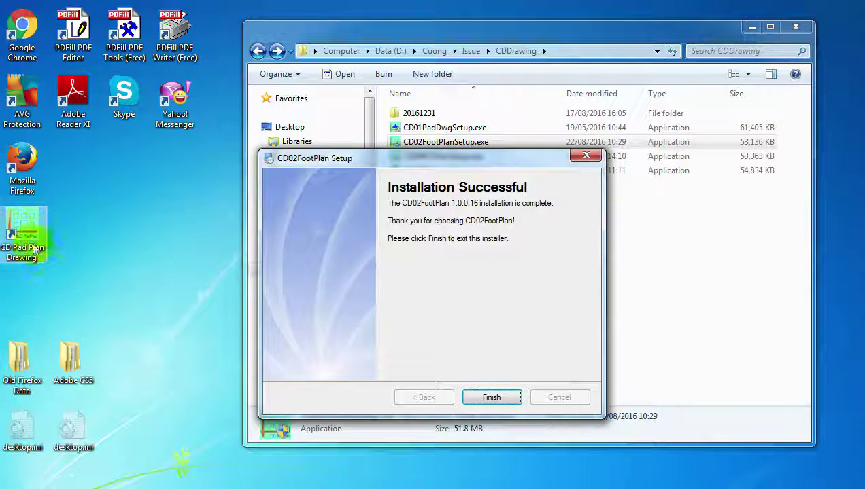
left_click(491, 397)
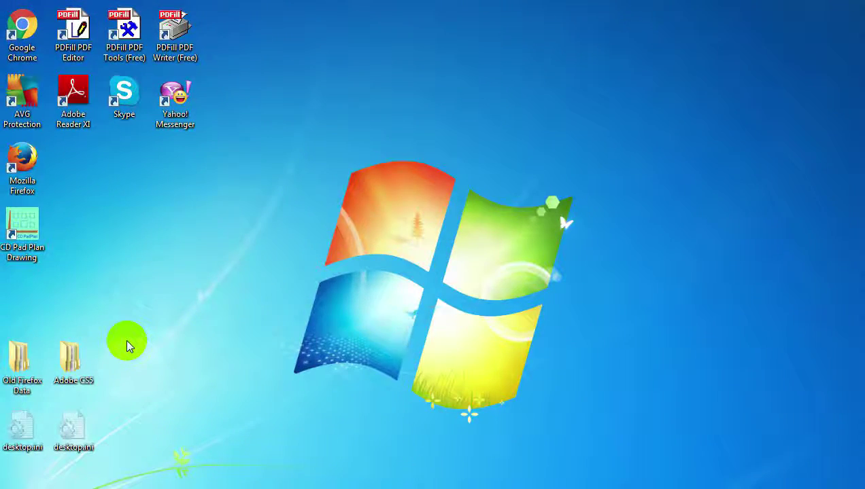
Launch CD Pad Plan Drawing and review the General sheet of CD02-FootPlan.xlsm
double_click(28, 231)
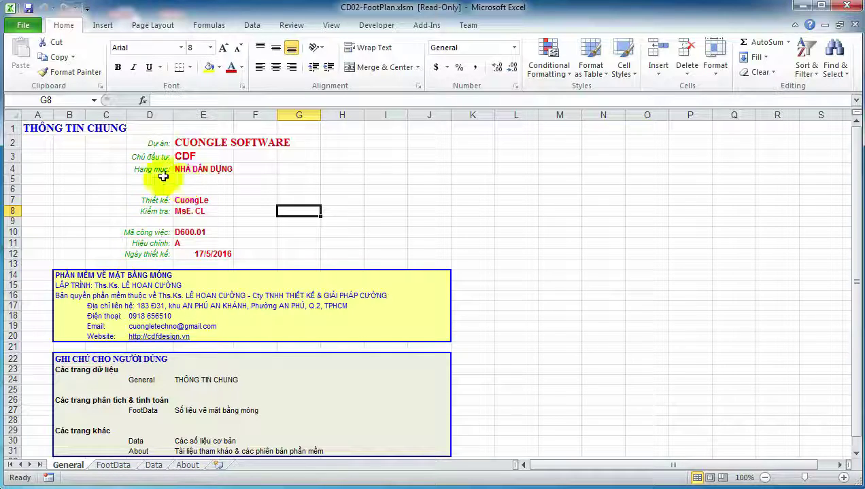
scroll(283, 357, "down", 2)
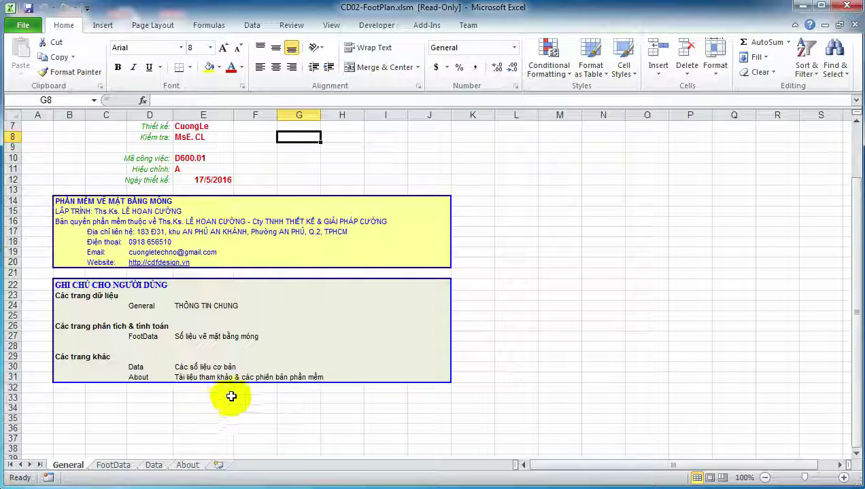
scroll(231, 395, "up", 2)
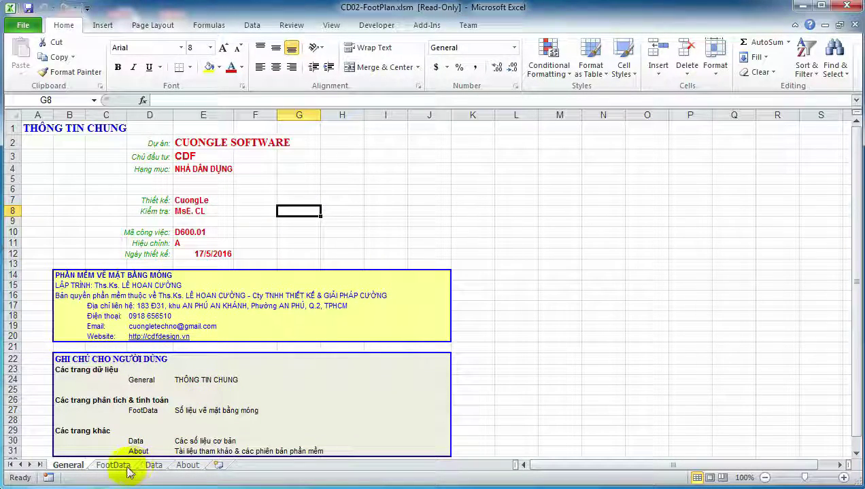
Review the FootData sheet's 6 foundation types, 9 column types and 60 nodes
left_click(114, 466)
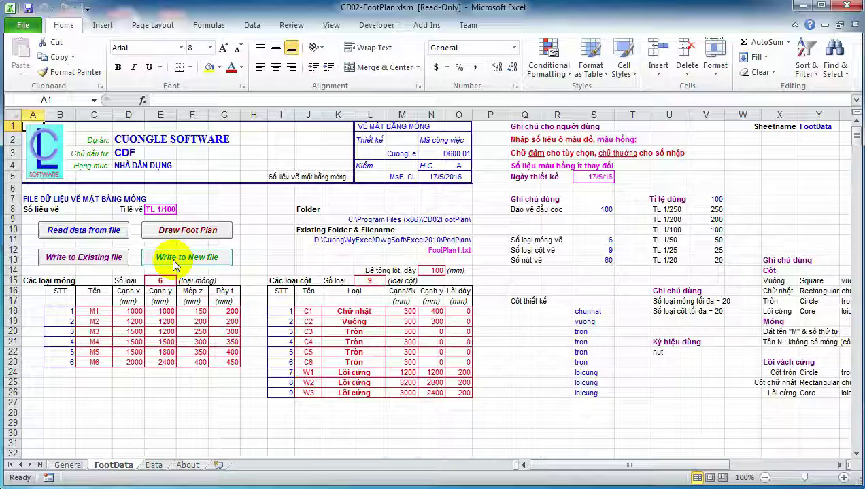
scroll(173, 261, "down", 1)
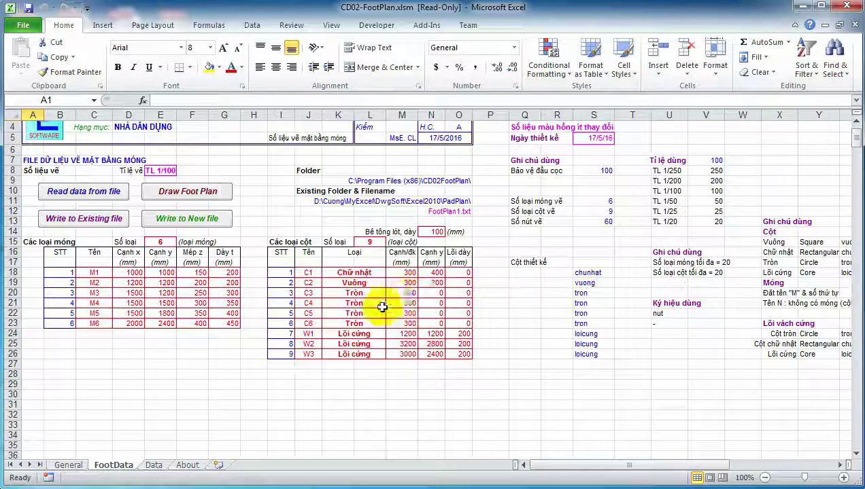
scroll(421, 319, "down", 5)
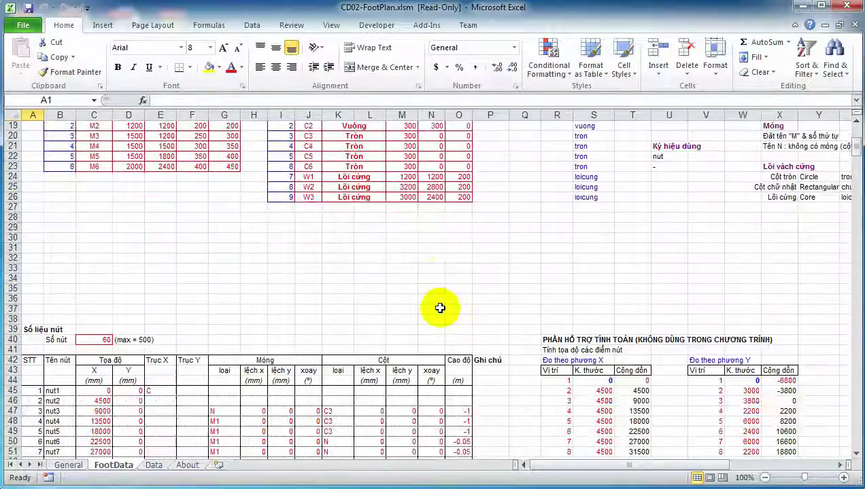
scroll(429, 316, "down", 5)
scroll(408, 323, "down", 1)
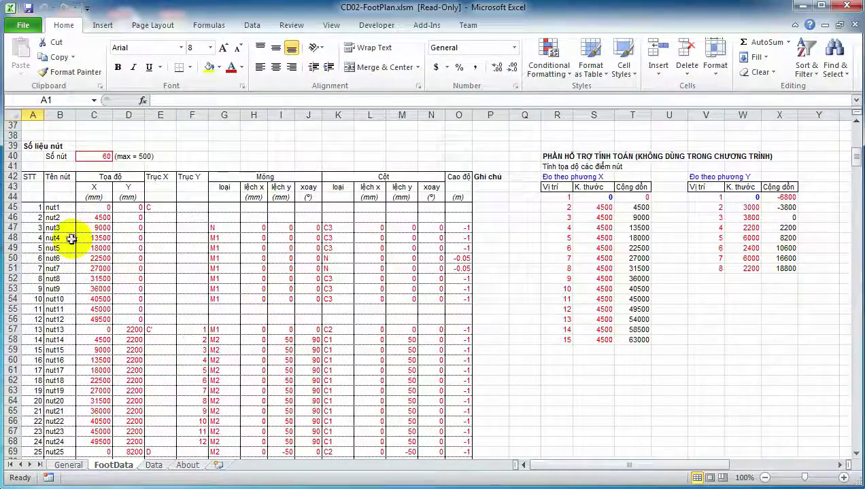
scroll(59, 258, "down", 3)
scroll(159, 323, "up", 3)
scroll(159, 325, "up", 10)
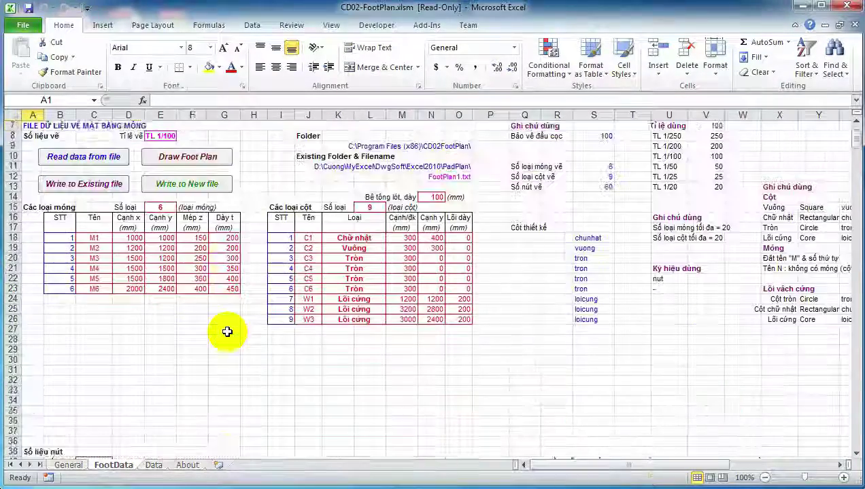
scroll(157, 326, "up", 2)
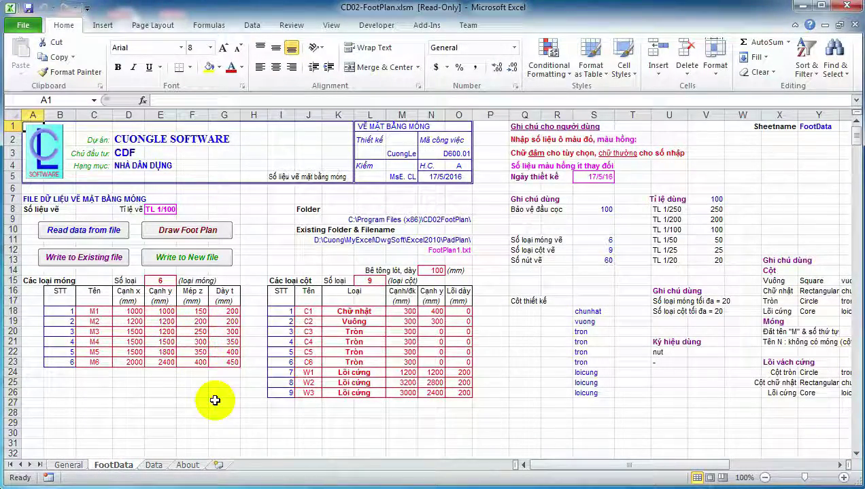
Draw the foot plan in AutoCAD from a picked start point, with the pad schedule below the grid
left_click(217, 238)
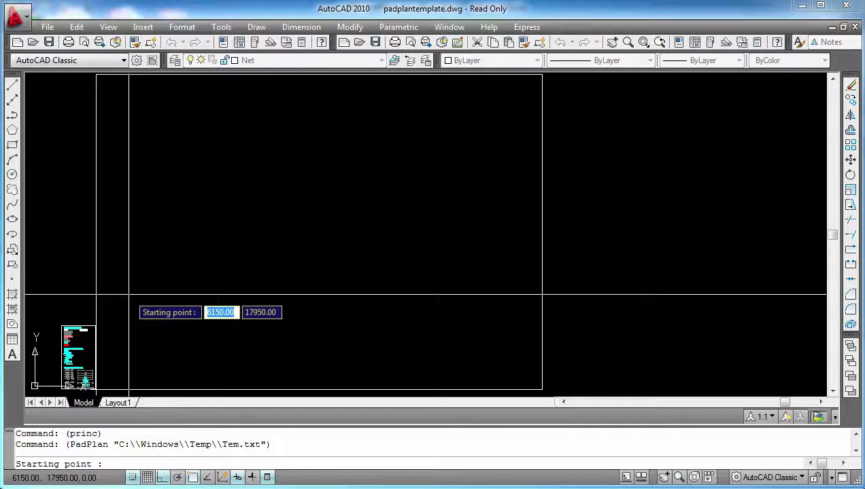
left_click(130, 295)
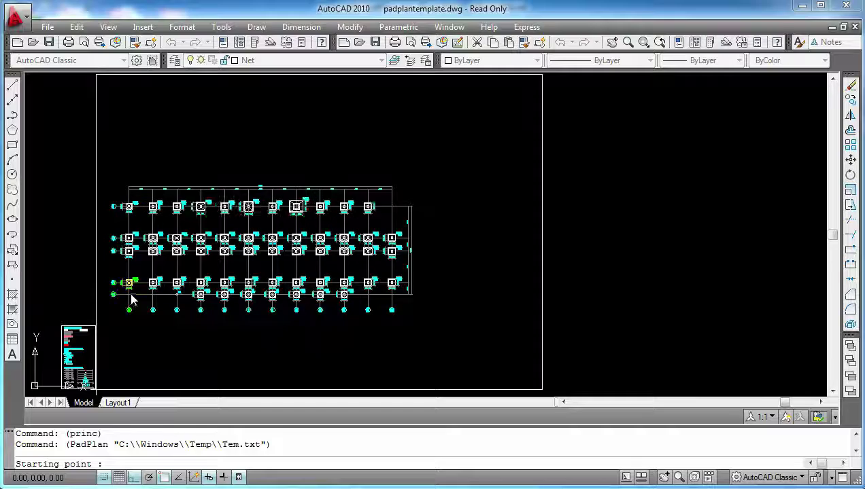
left_click(260, 319)
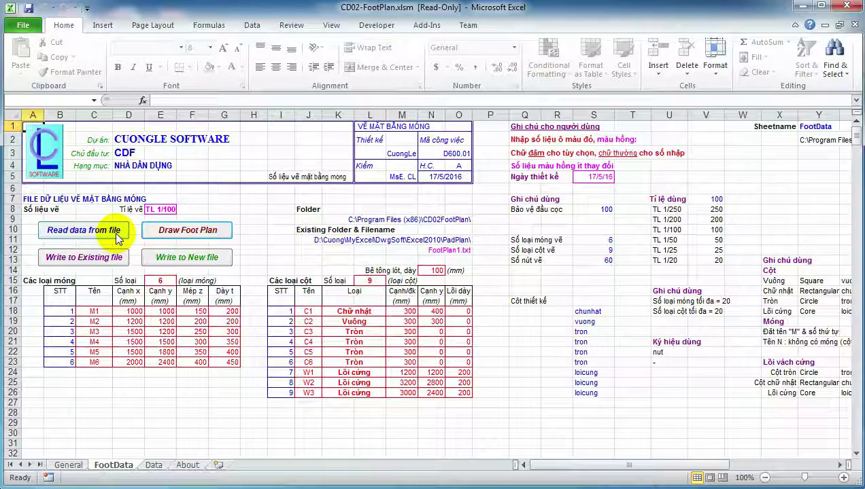
Load FootPlan2.txt into the FootData sheet, check its nodes, and send it to AutoCAD
left_click(118, 236)
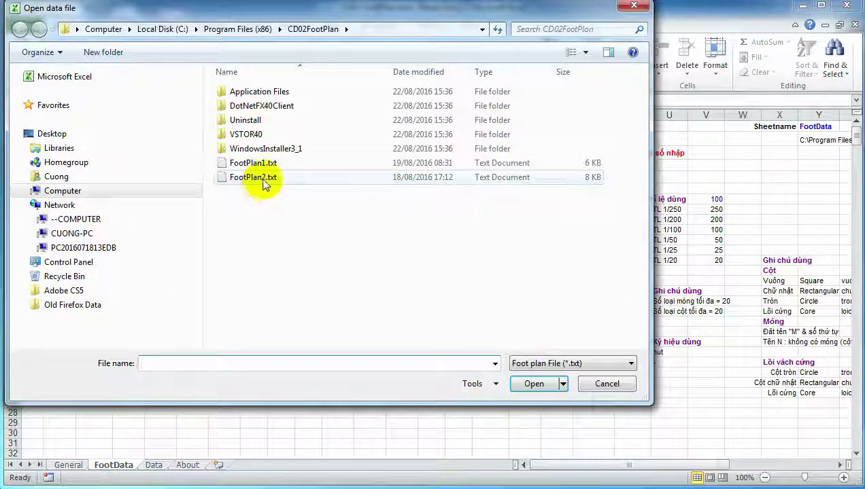
double_click(262, 181)
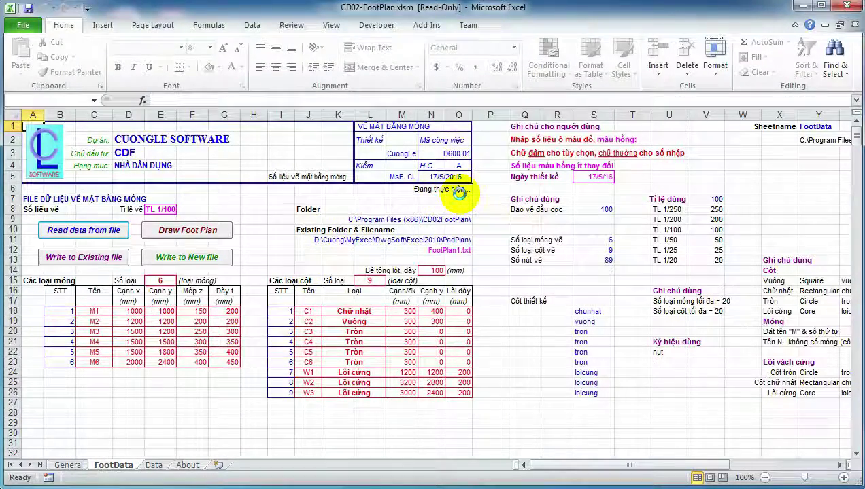
scroll(408, 195, "down", 3)
scroll(285, 265, "down", 3)
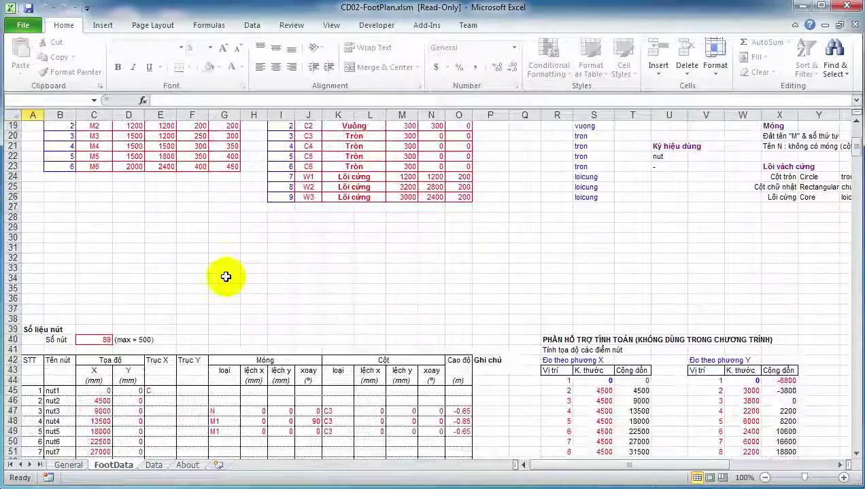
scroll(251, 292, "down", 3)
scroll(277, 304, "down", 4)
scroll(262, 306, "up", 1)
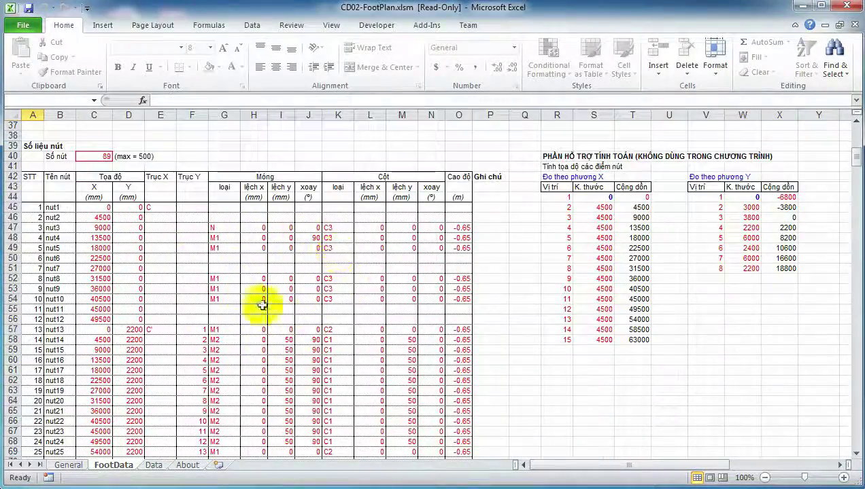
scroll(246, 271, "up", 6)
scroll(245, 271, "up", 6)
left_click(216, 233)
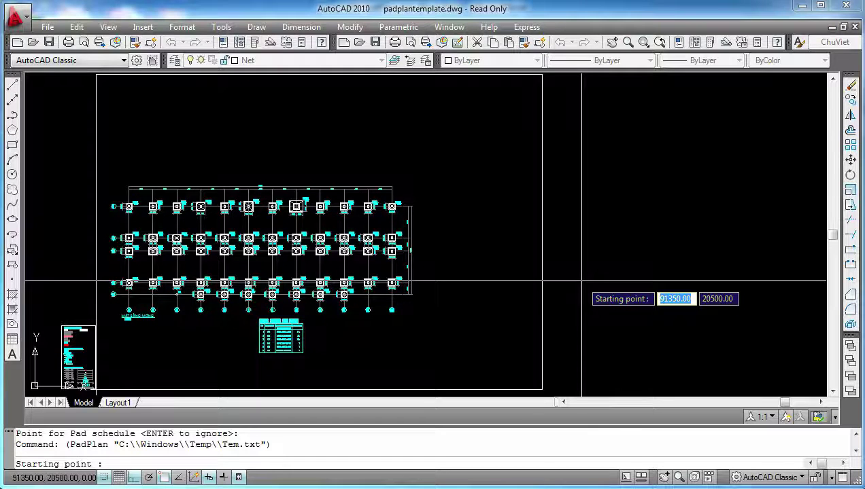
Place the second pad plan at a new start point and its pad schedule table below it
left_click(581, 280)
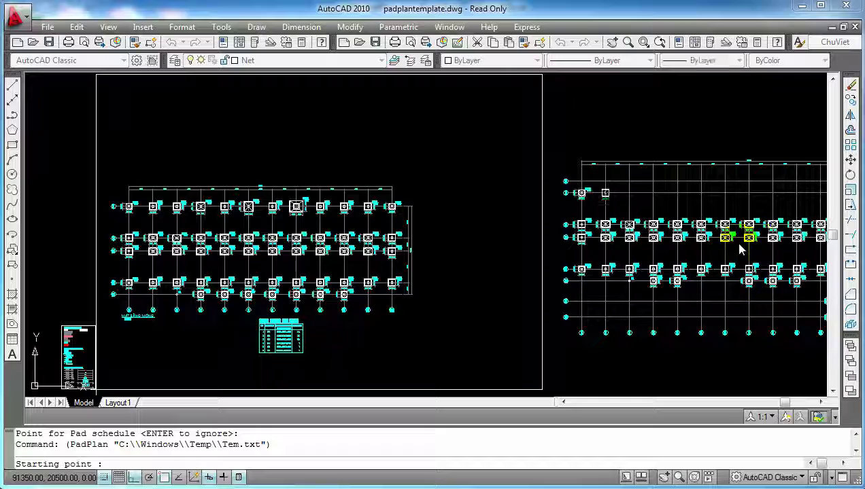
scroll(741, 251, "down", 4)
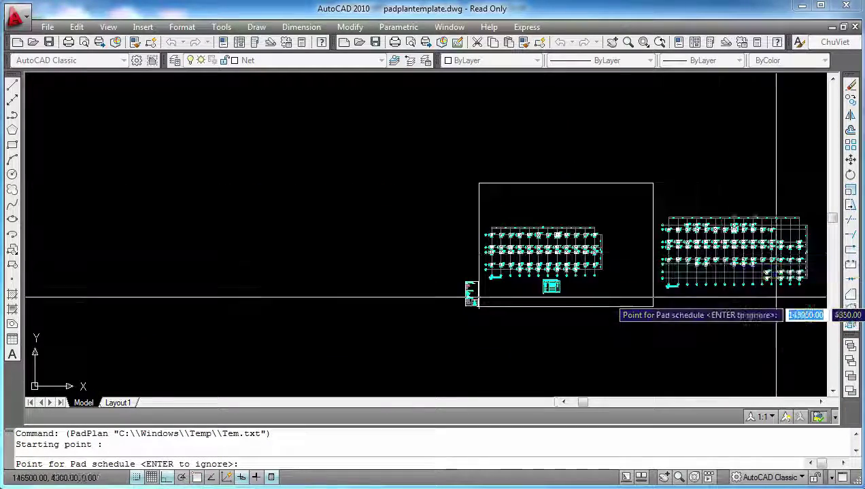
scroll(775, 297, "up", 5)
scroll(612, 272, "down", 3)
scroll(347, 245, "up", 3)
scroll(546, 252, "down", 1)
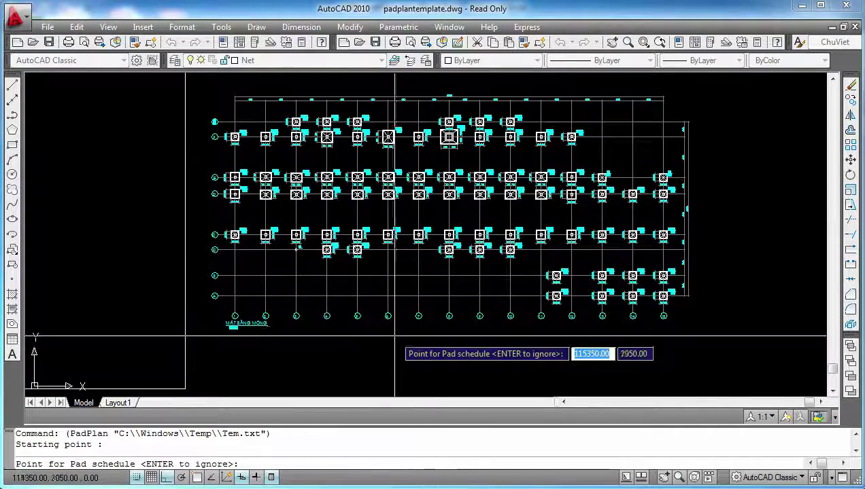
left_click(390, 333)
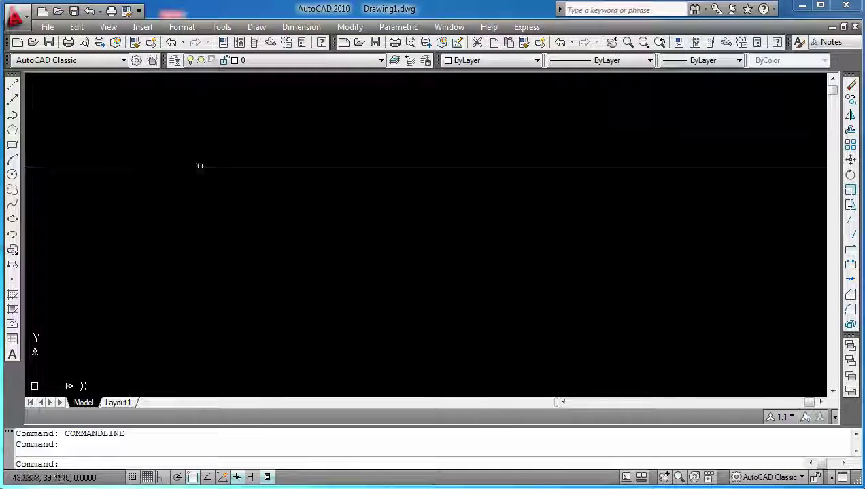
Open PadPlanTemplate.dwg from the PadPlan folder in read-only mode
left_click(33, 42)
left_click(338, 199)
double_click(340, 200)
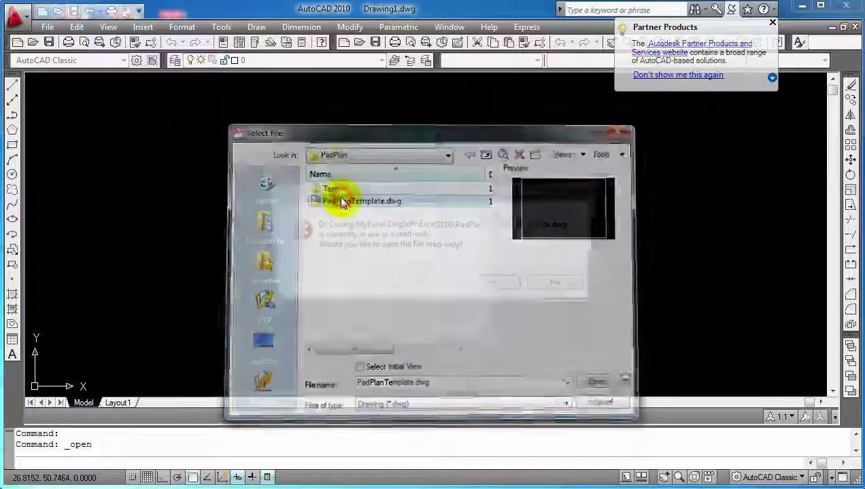
left_click(482, 285)
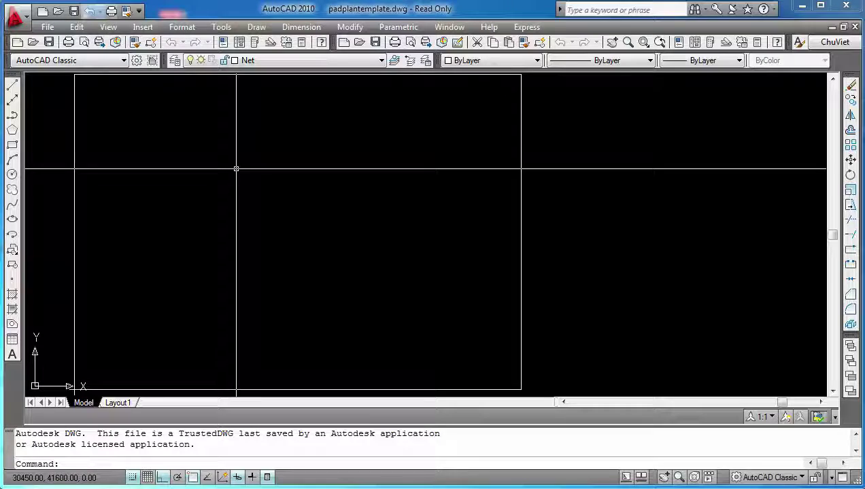
Load the CDFPadPlan.VLX application through Tools > Load Application
left_click(221, 27)
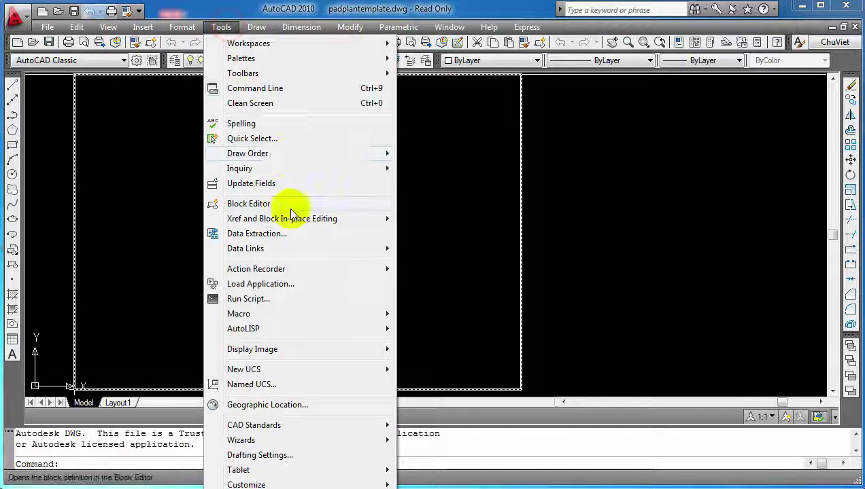
mouse_move(284, 226)
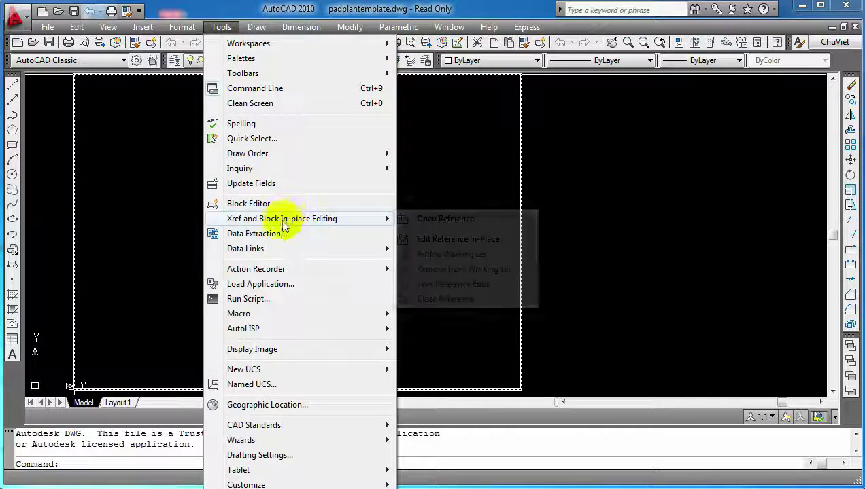
left_click(289, 283)
left_click(329, 134)
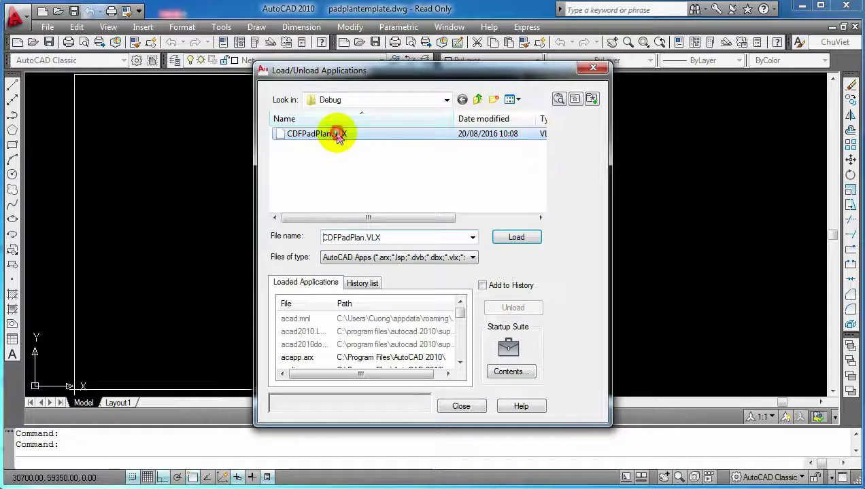
left_click(507, 236)
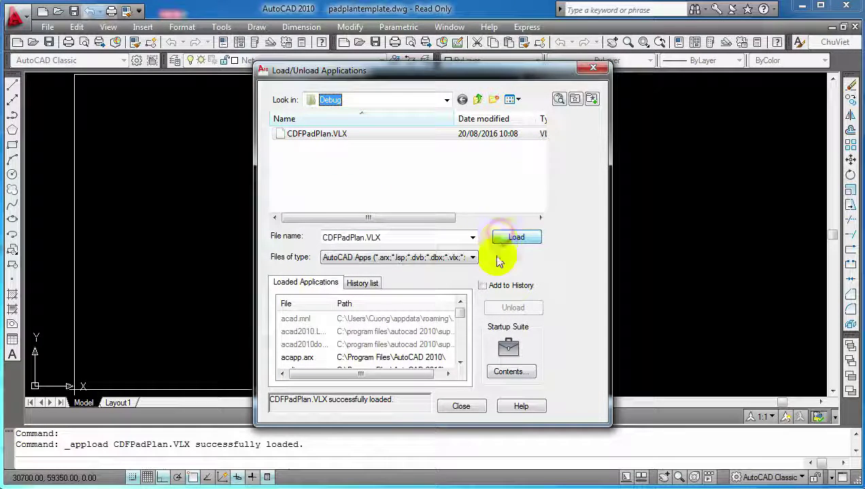
left_click(466, 405)
type("cdpadplan")
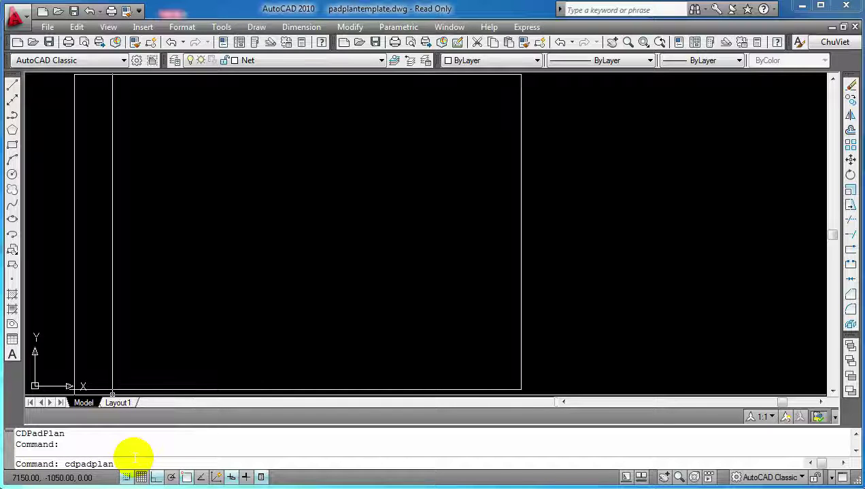
Run cdpadplan and choose FootPlan2.txt as its data file
key("Return")
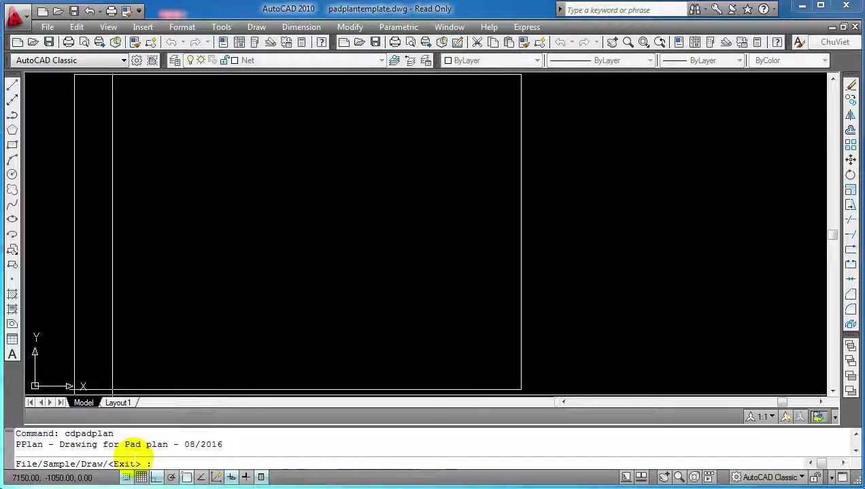
type("f")
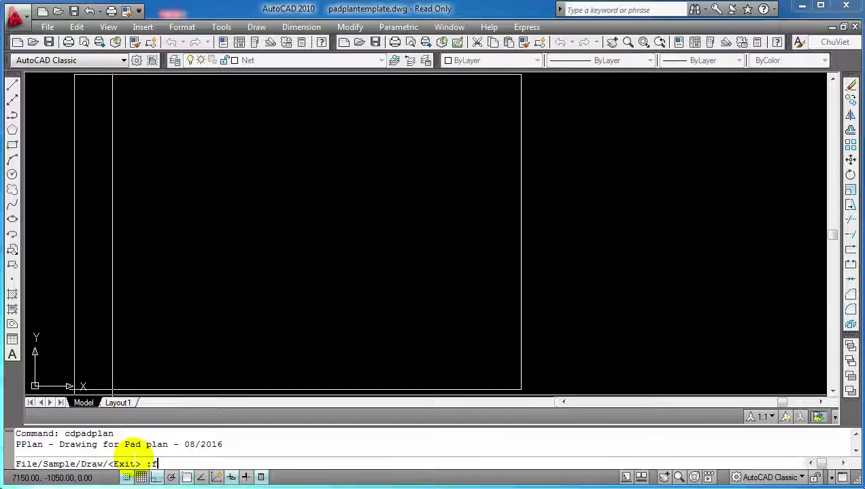
key("Return")
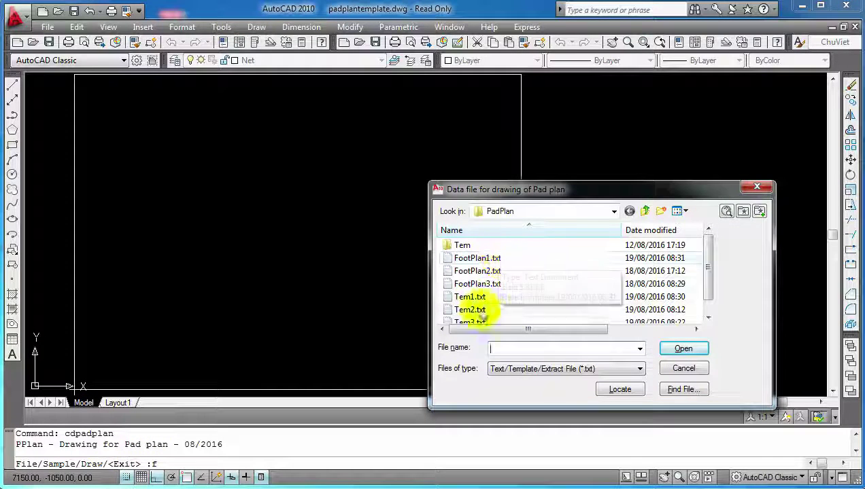
double_click(491, 272)
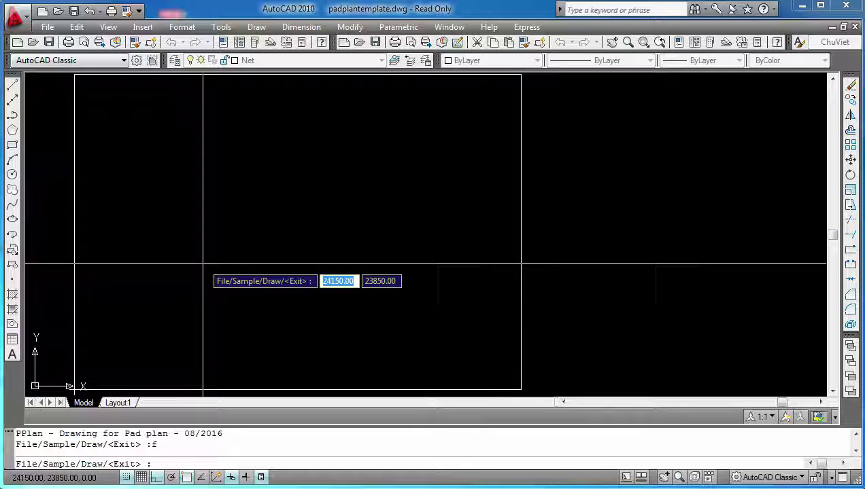
Draw the pad plan inside the template frame and place its pad schedule below the grid
type("d")
key("Return")
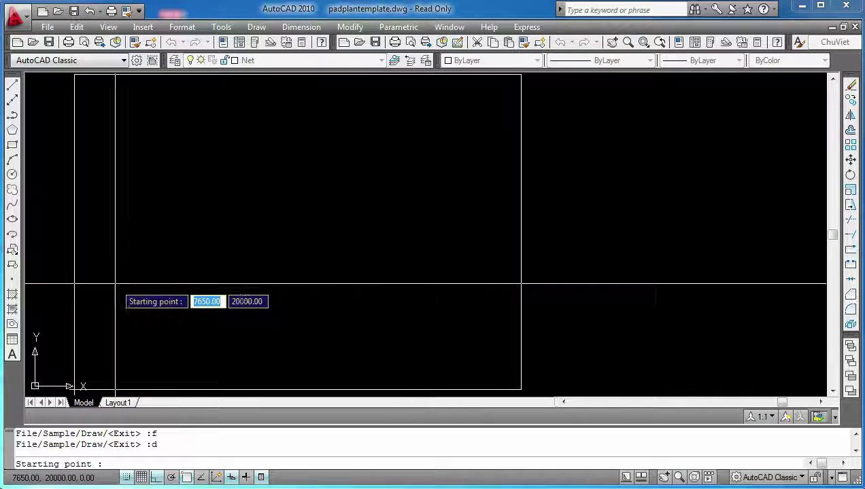
left_click(115, 285)
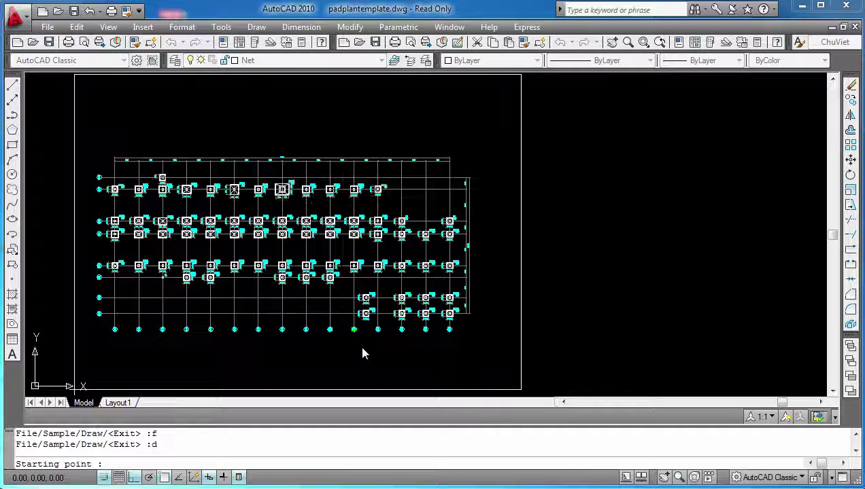
left_click(328, 338)
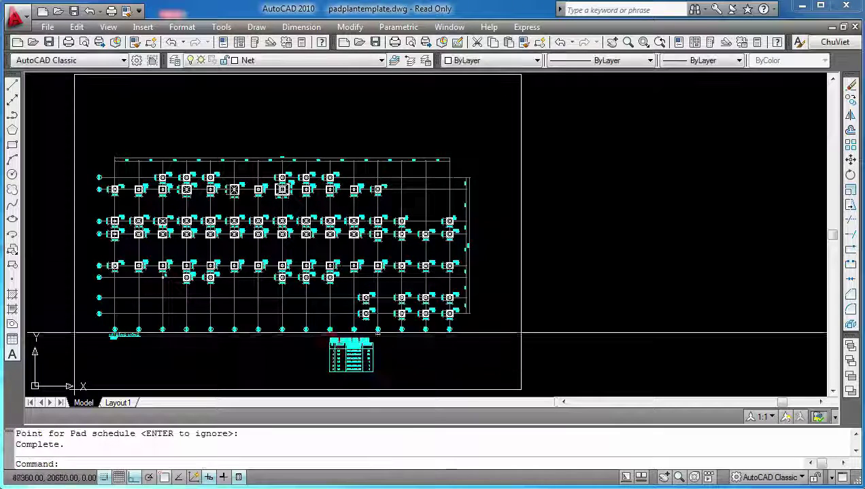